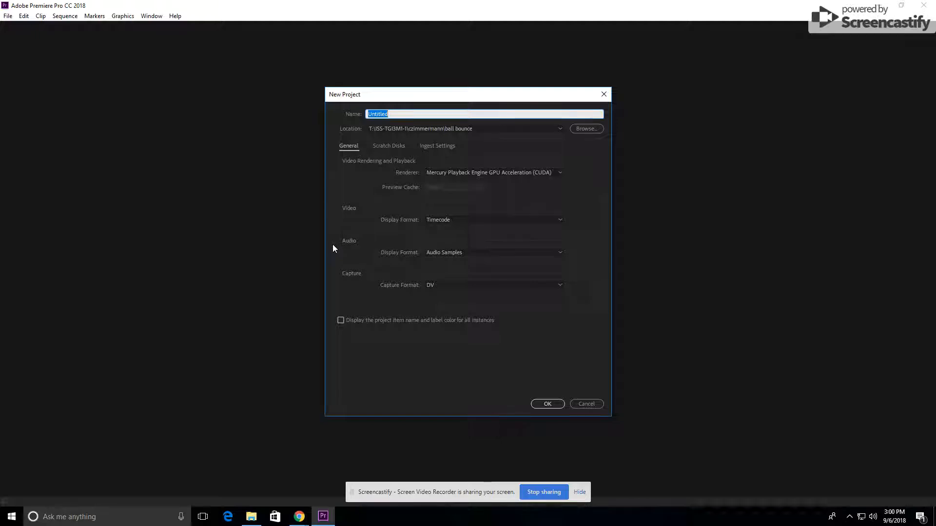
# - Create a new project named "ball bounce", saved in the ball bounce folder inside the personal ISS-TGI3M1-1 class folder on the Tech (T:) drive
pyautogui.write('bounce')
pyautogui.click(592, 127)
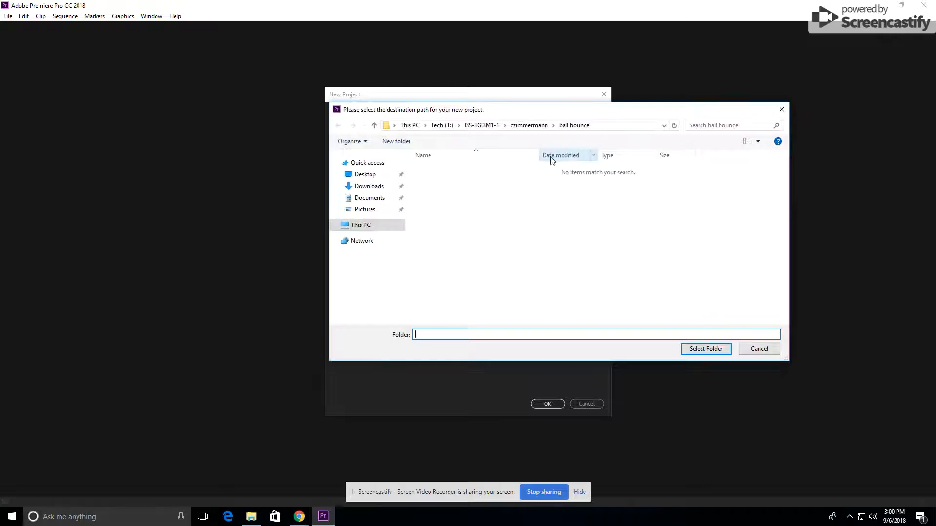
pyautogui.click(441, 125)
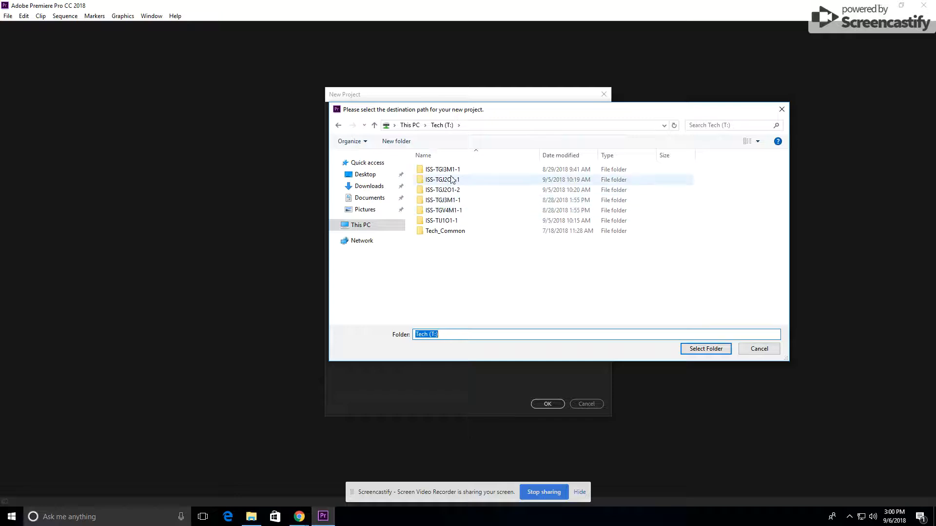
pyautogui.doubleClick(444, 170)
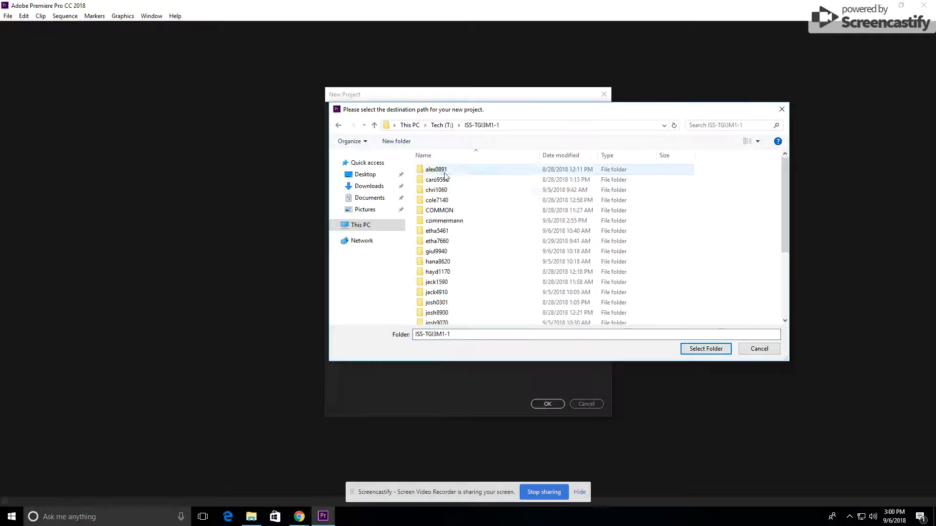
pyautogui.doubleClick(445, 223)
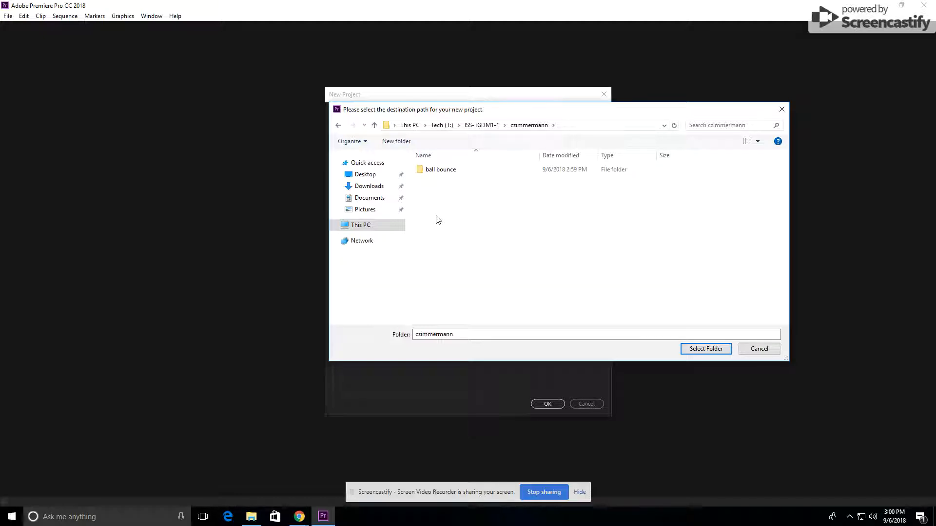
pyautogui.doubleClick(436, 174)
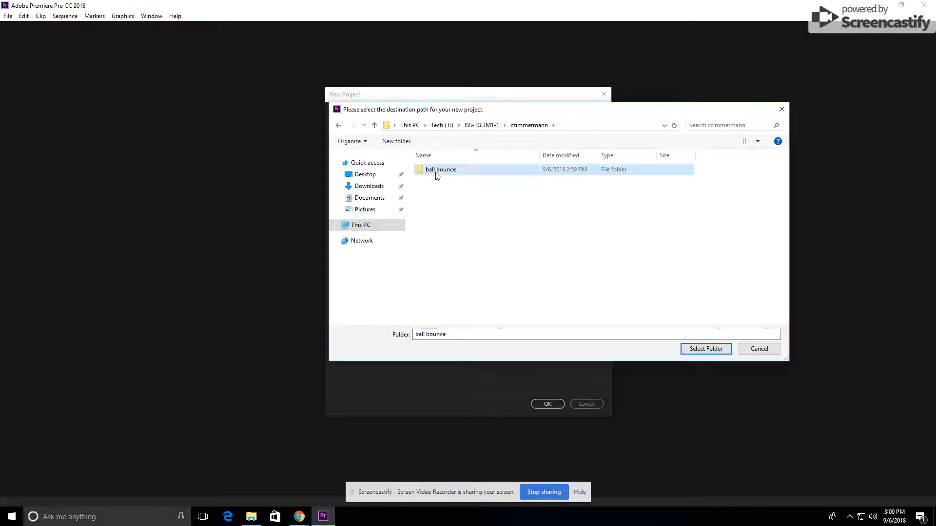
pyautogui.click(712, 349)
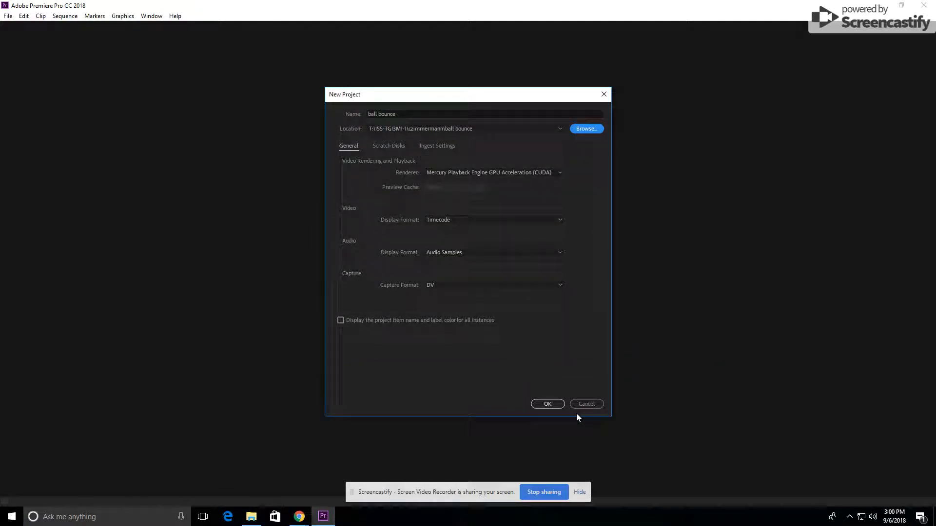
pyautogui.click(550, 407)
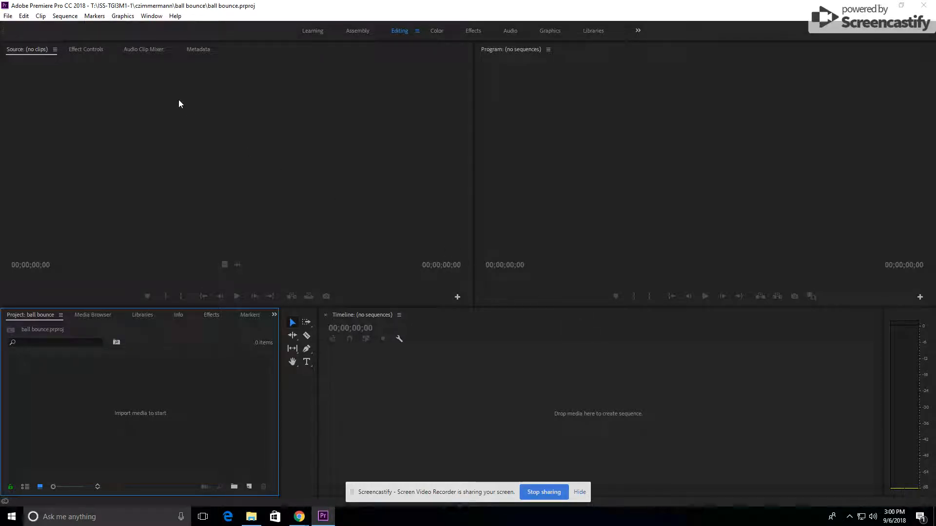
# - Set the still image default duration to 2 frames in the timeline preferences
pyautogui.click(23, 16)
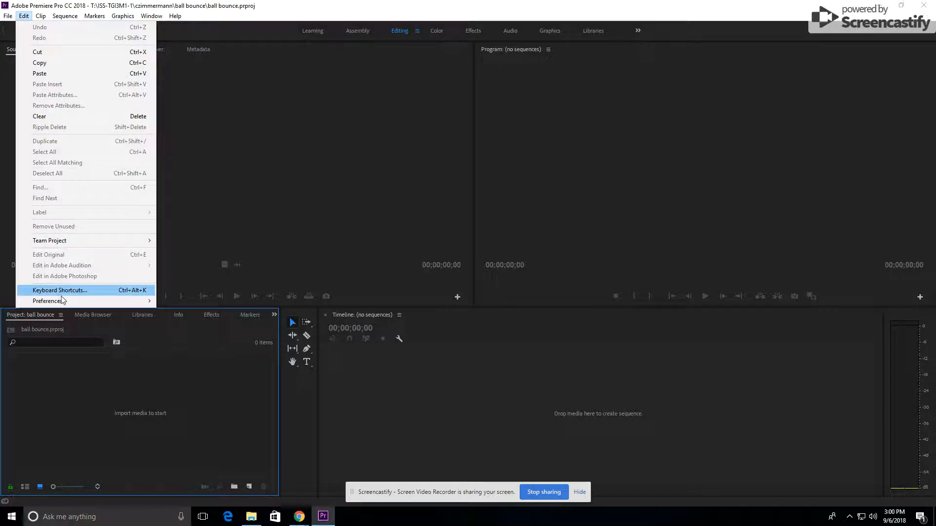
pyautogui.moveTo(63, 300)
pyautogui.click(192, 306)
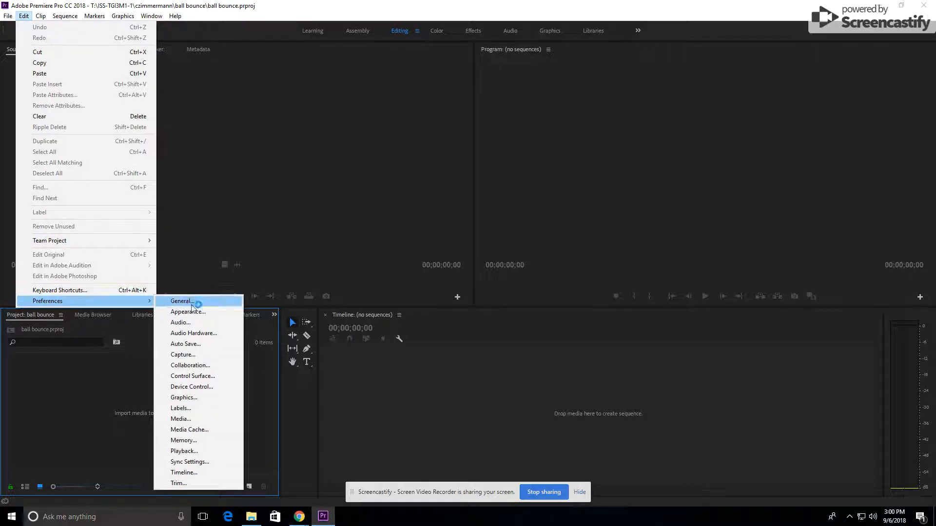
pyautogui.click(197, 471)
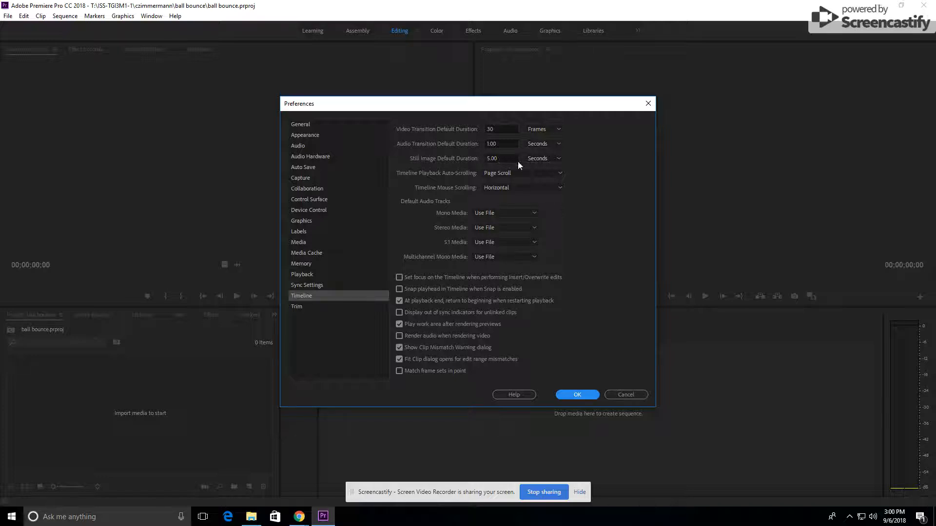
pyautogui.click(560, 161)
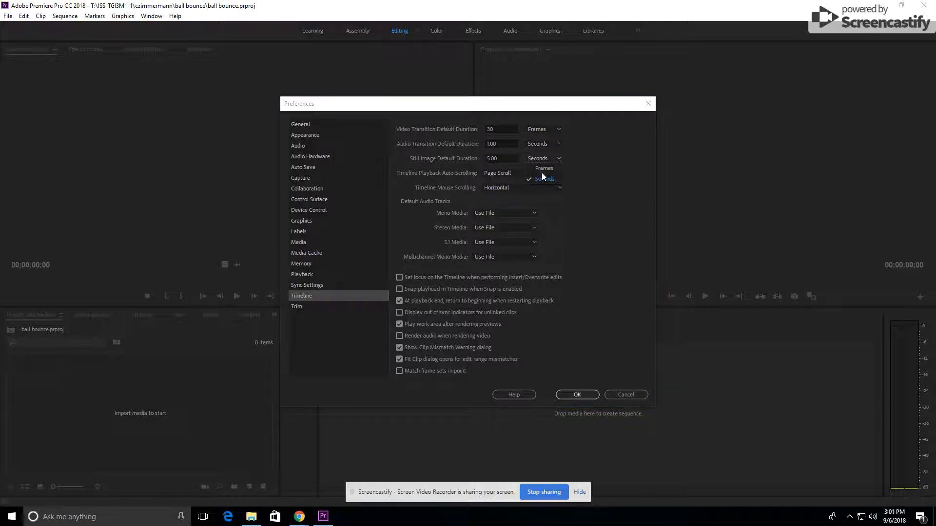
pyautogui.click(542, 168)
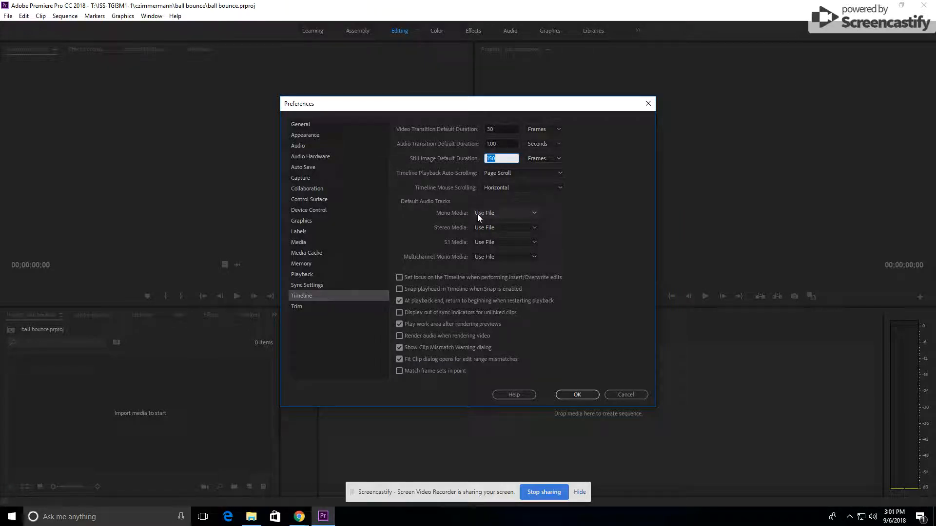
pyautogui.write('2')
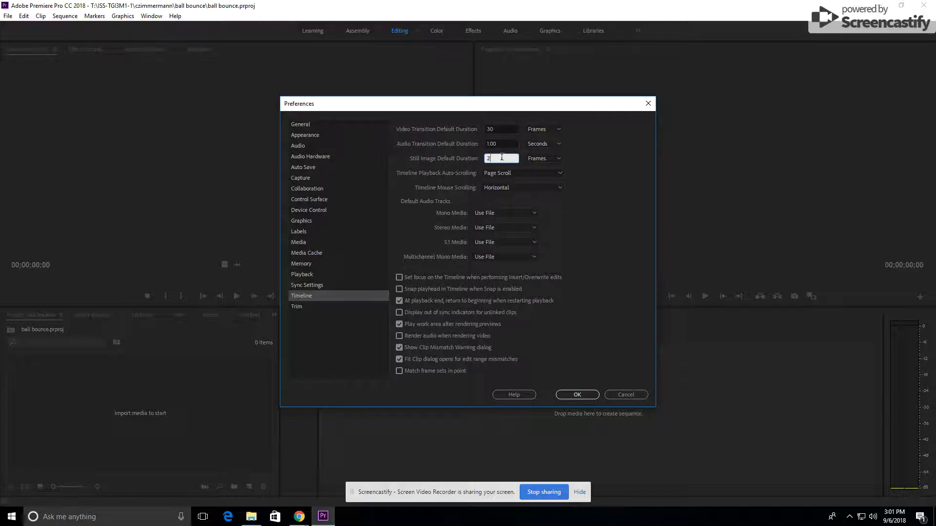
pyautogui.click(588, 397)
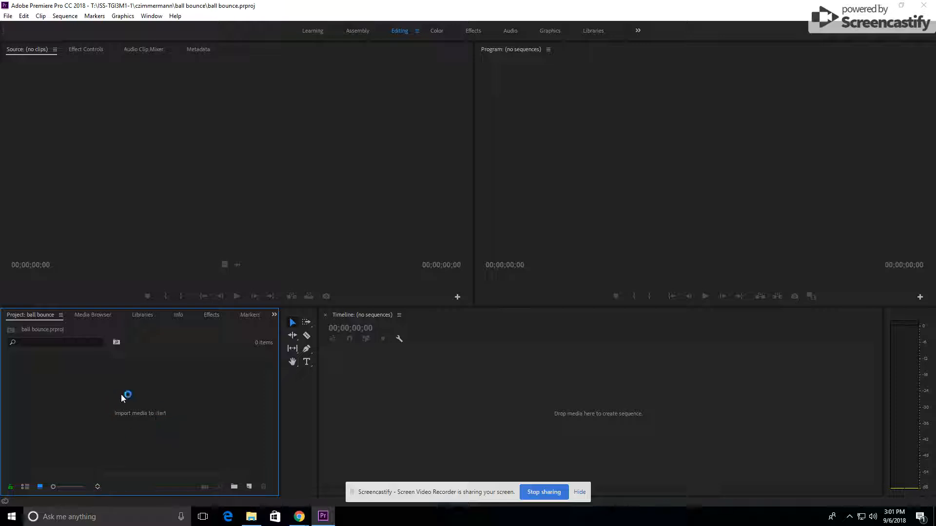
# - Import the photos IMG_0419 through IMG_0450 from the student's Bounce ball folder within ISS-TGI3M1-1
pyautogui.click(8, 15)
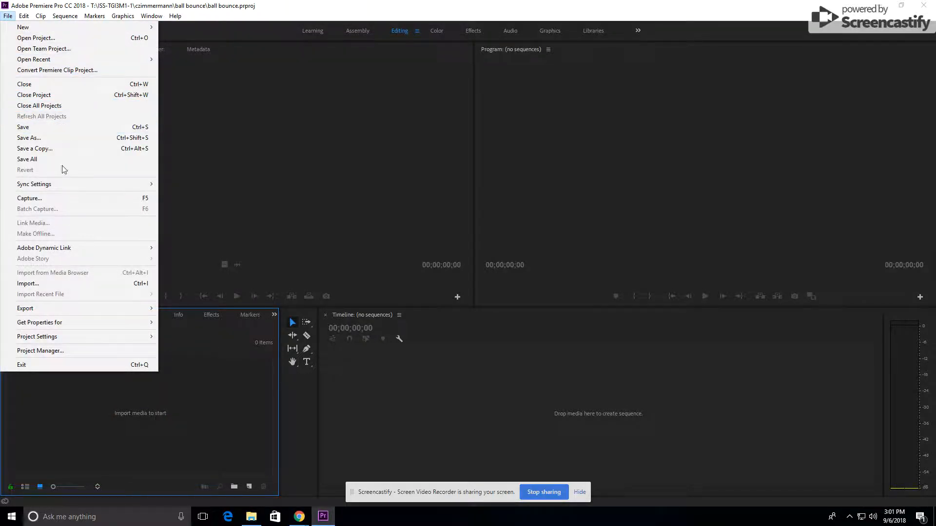
pyautogui.click(69, 283)
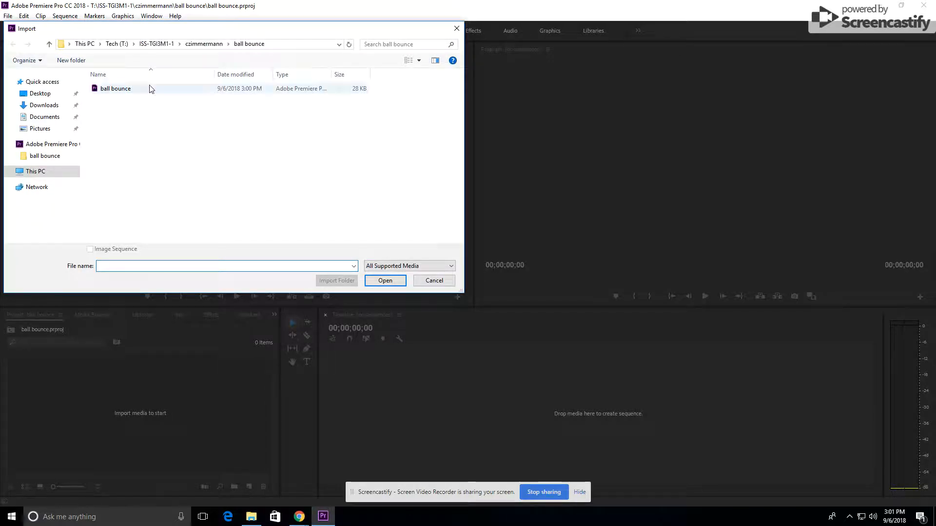
pyautogui.click(157, 44)
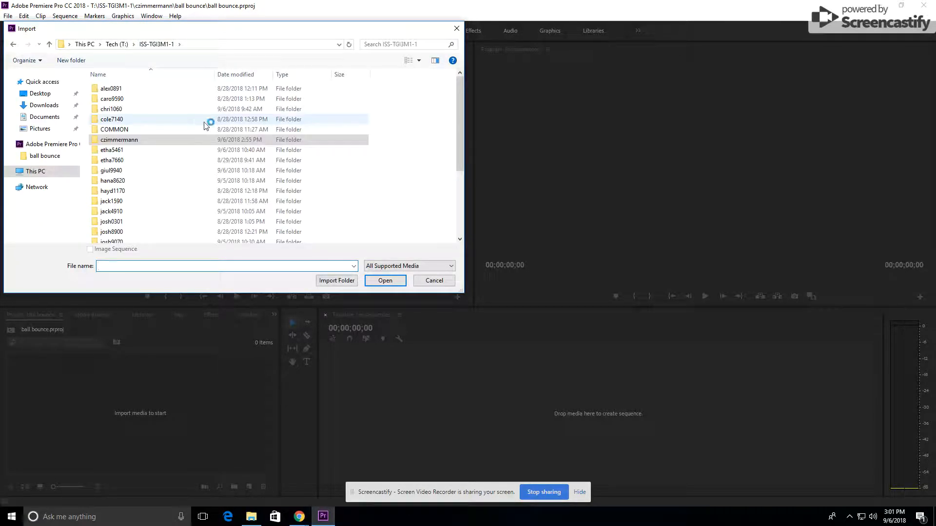
pyautogui.scroll(-2, 189, 161)
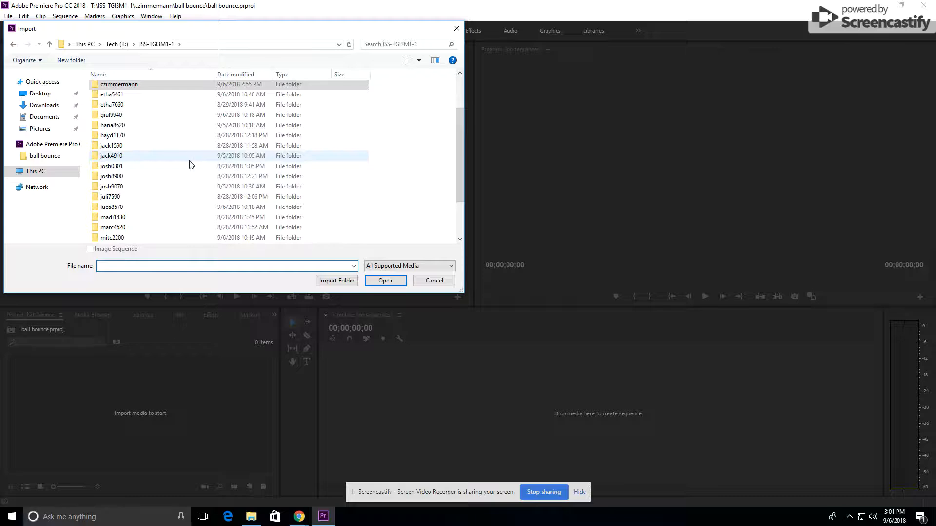
pyautogui.scroll(-2, 192, 167)
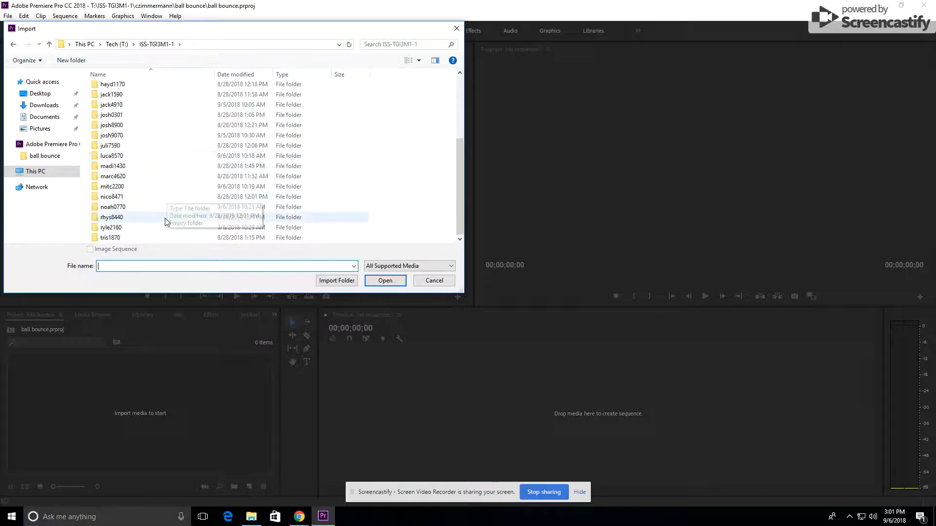
pyautogui.doubleClick(123, 232)
pyautogui.doubleClick(114, 99)
pyautogui.click(116, 99)
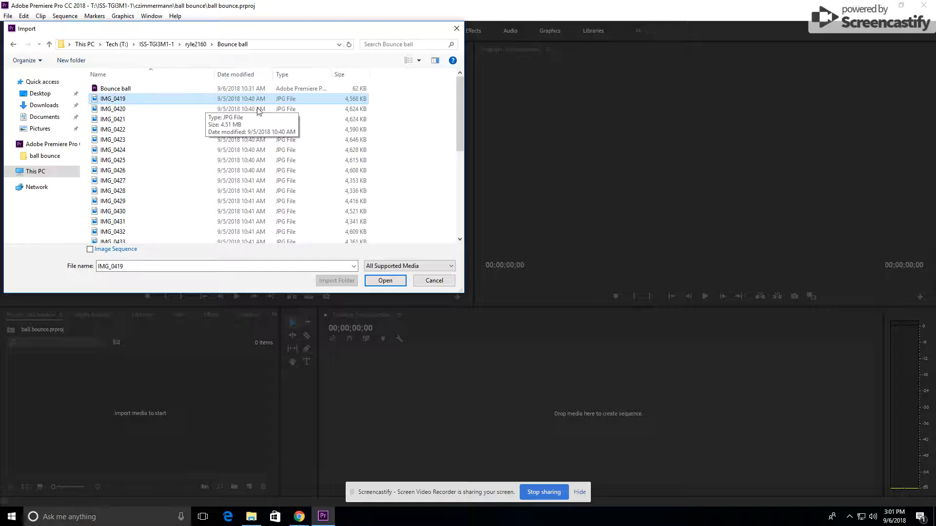
pyautogui.moveTo(460, 88); pyautogui.dragTo(461, 219)
pyautogui.keyDown('shift'); pyautogui.click(119, 238); pyautogui.keyUp('shift')
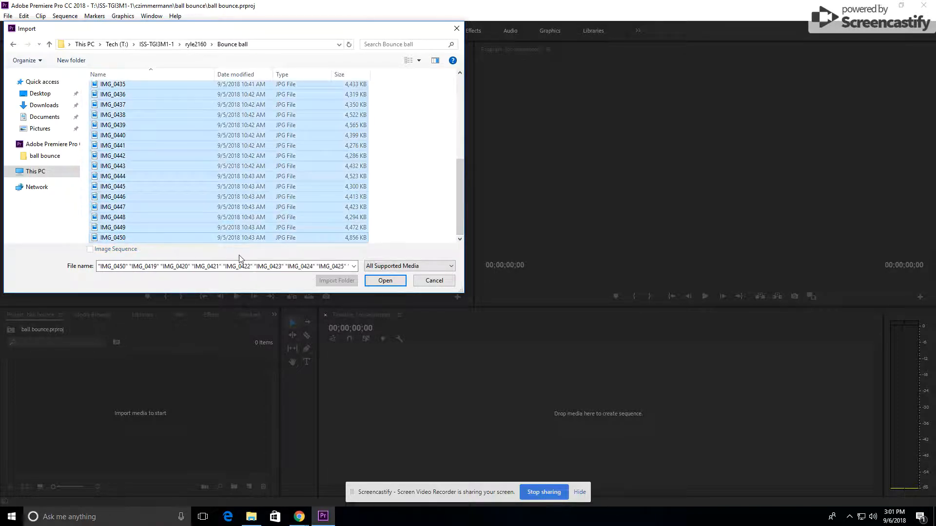
pyautogui.click(385, 281)
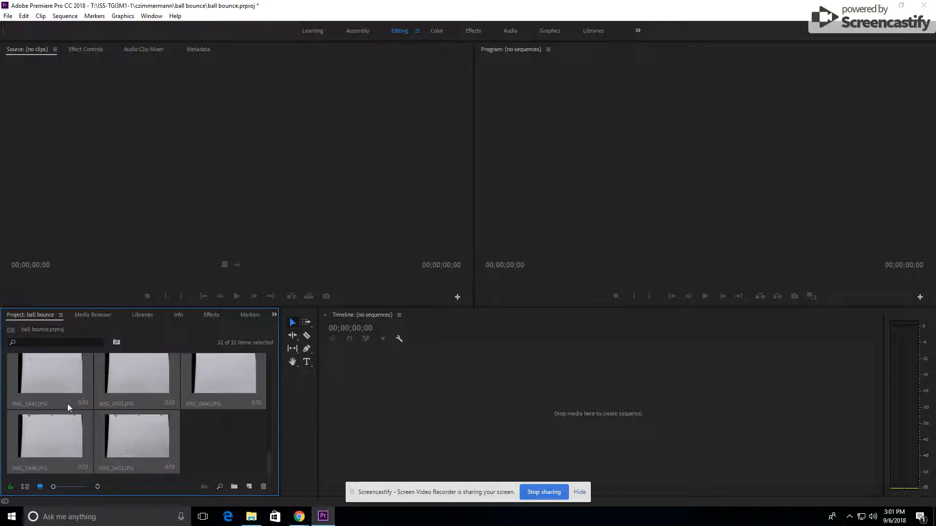
# - Show the project items as a list sorted by name and place all 32 images on the timeline as a new sequence
pyautogui.click(25, 487)
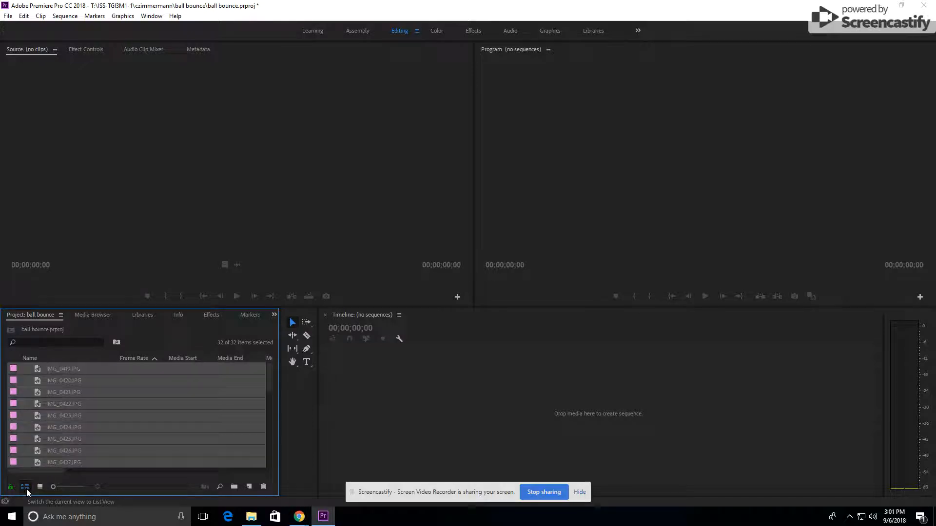
pyautogui.click(39, 358)
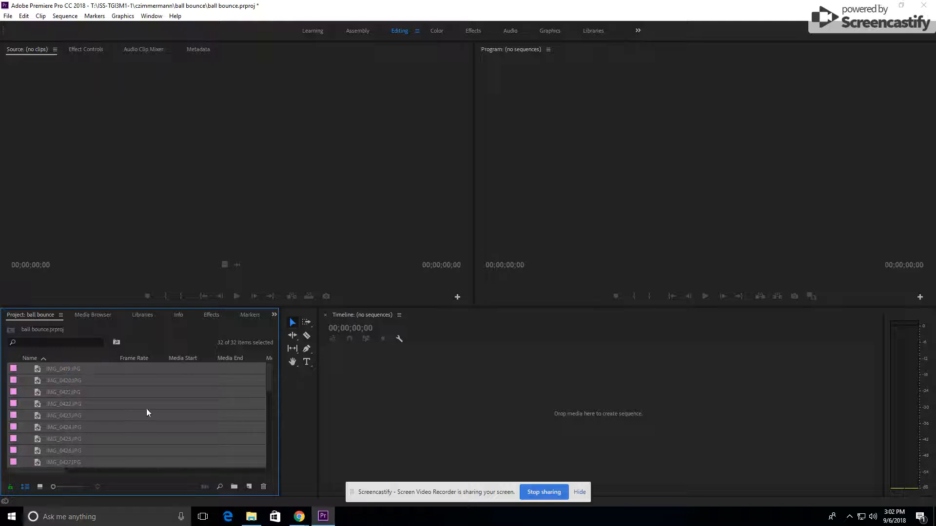
pyautogui.click(71, 370)
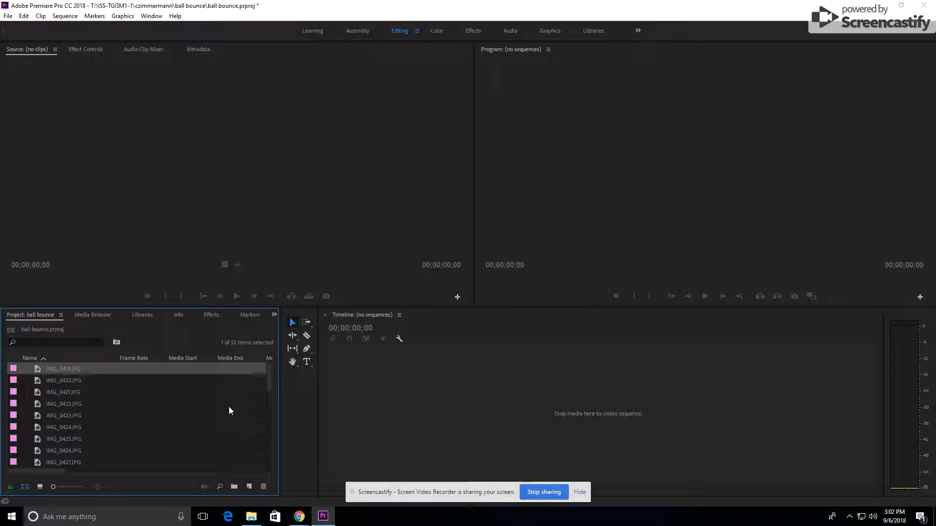
pyautogui.moveTo(267, 372); pyautogui.dragTo(267, 458)
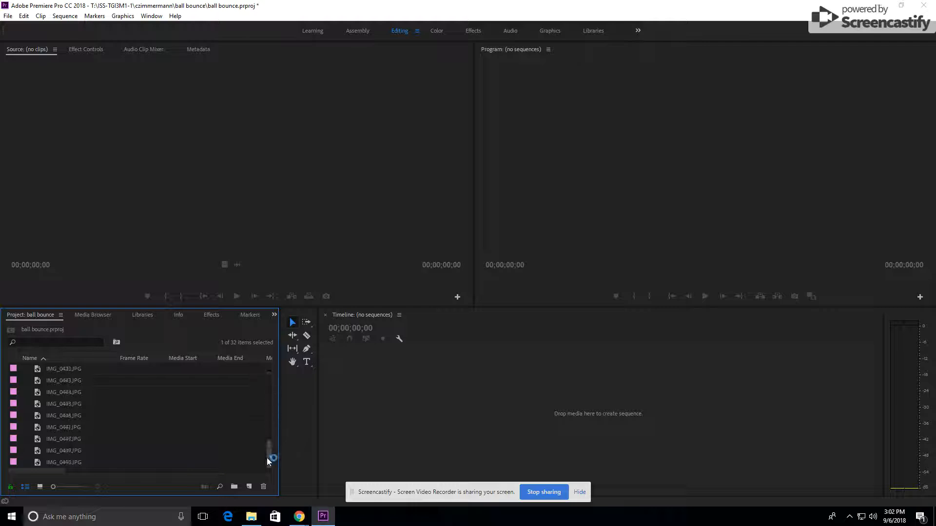
pyautogui.keyDown('shift'); pyautogui.click(37, 462); pyautogui.keyUp('shift')
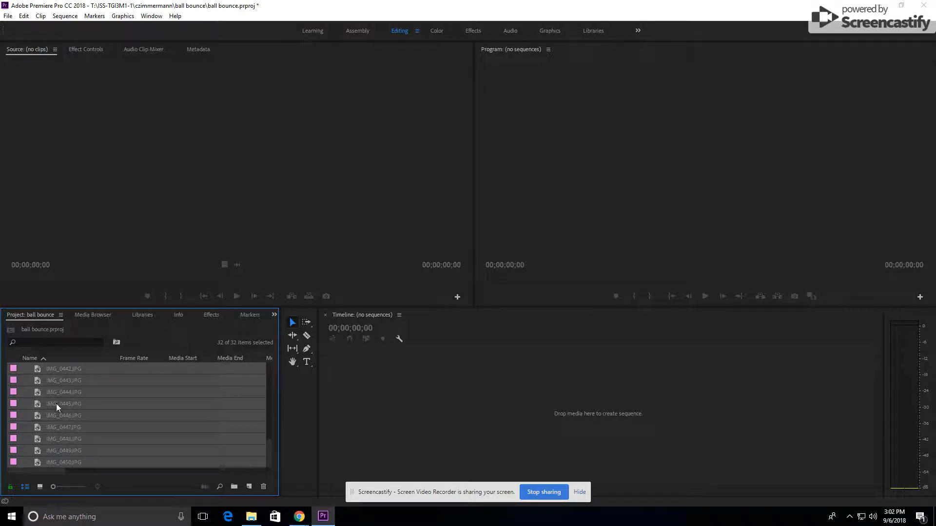
pyautogui.moveTo(36, 391); pyautogui.dragTo(480, 419)
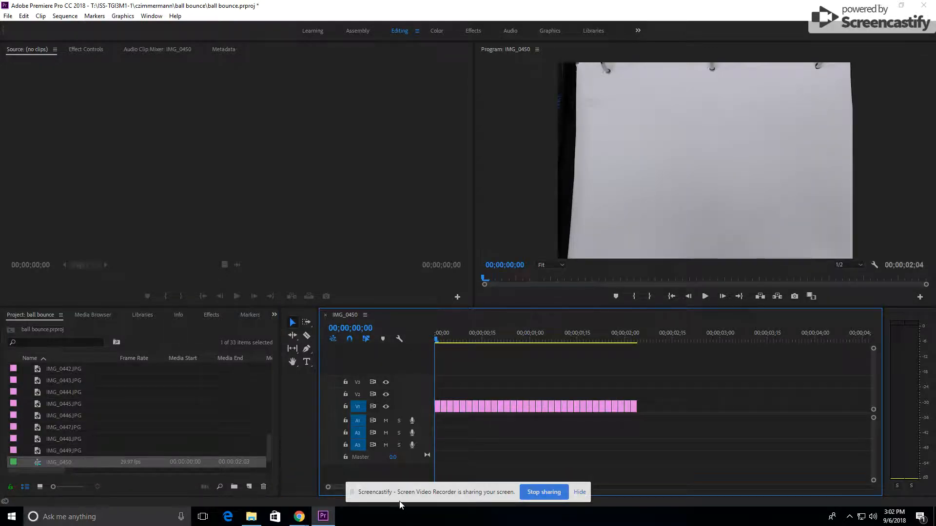
# - Play the image sequence through from its start and return the playhead to the beginning
pyautogui.moveTo(437, 341)
pyautogui.mouseDown()
pyautogui.moveTo(612, 349)
pyautogui.moveTo(425, 345)
pyautogui.mouseUp()
pyautogui.press('space')
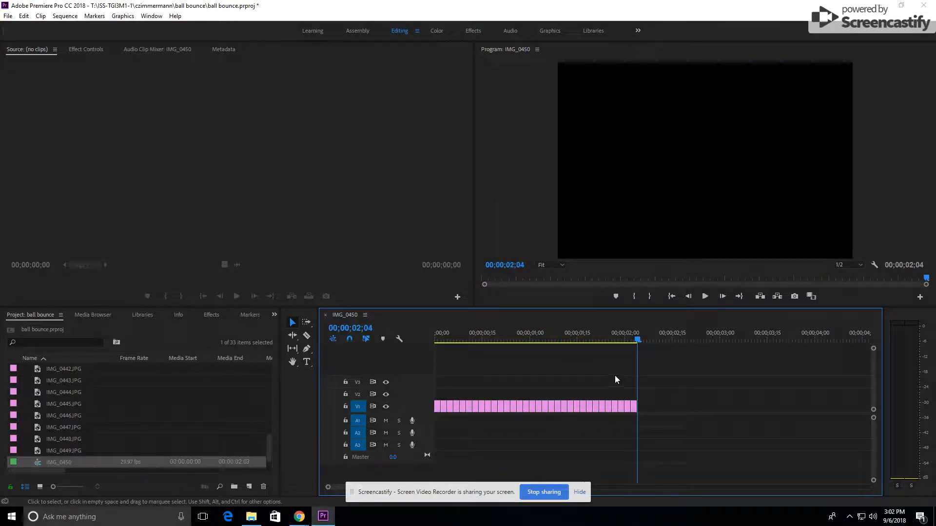
pyautogui.moveTo(638, 339); pyautogui.dragTo(434, 338)
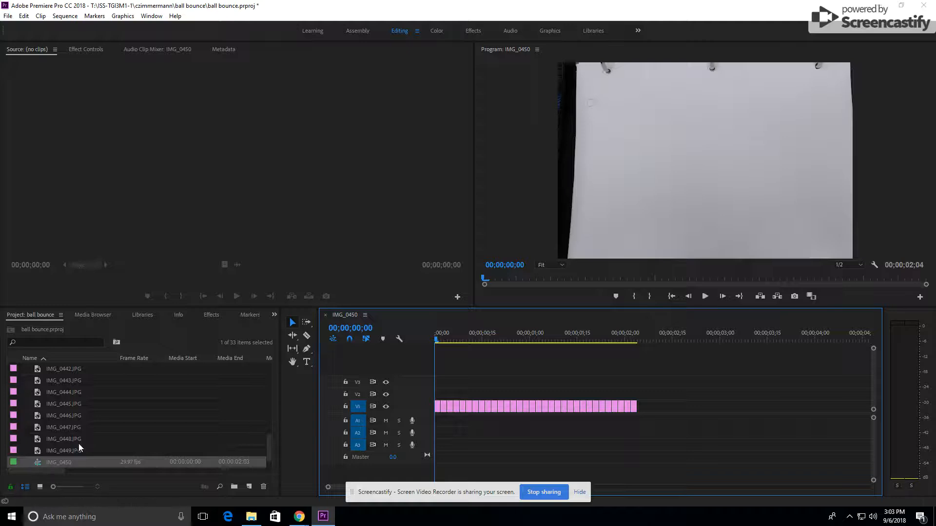
# - Set the sequence timebase to 24.00 frames/second and play the animation back
pyautogui.click(65, 16)
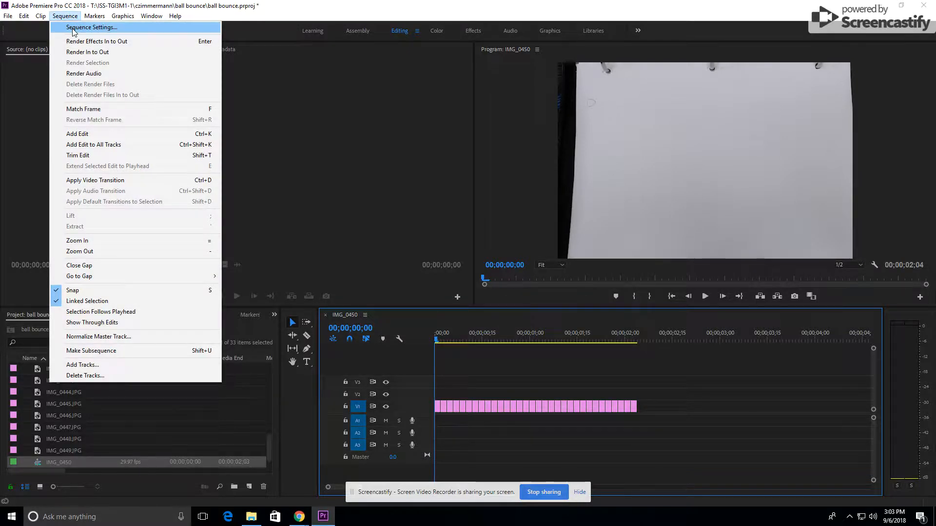
pyautogui.click(83, 27)
pyautogui.click(504, 116)
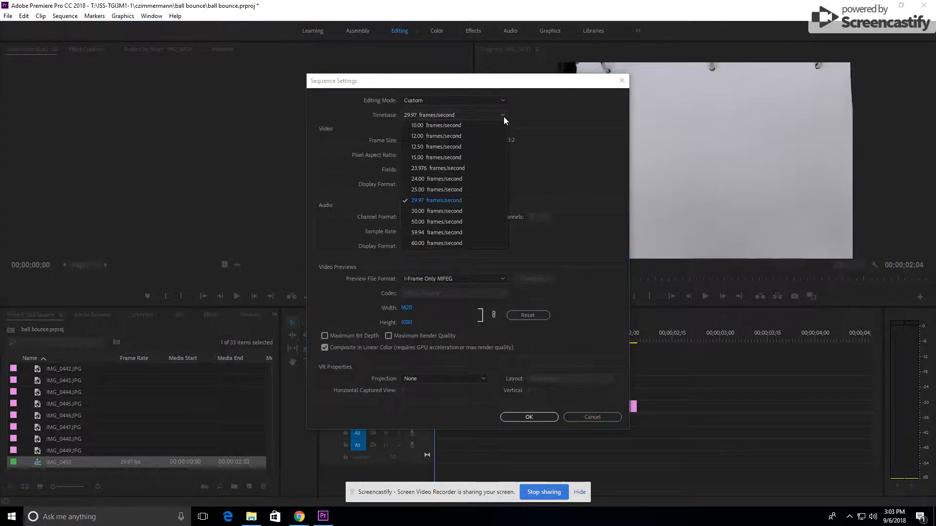
pyautogui.click(426, 179)
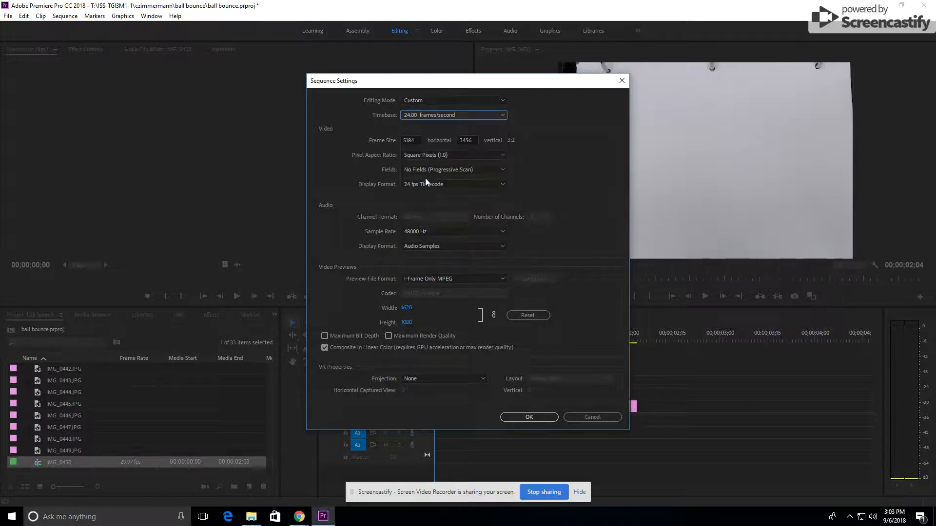
pyautogui.click(534, 417)
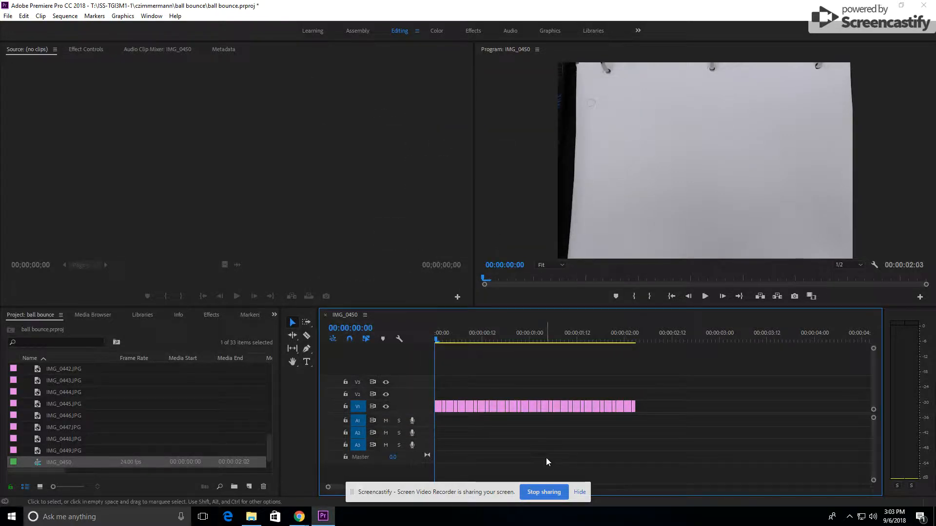
pyautogui.press('space')
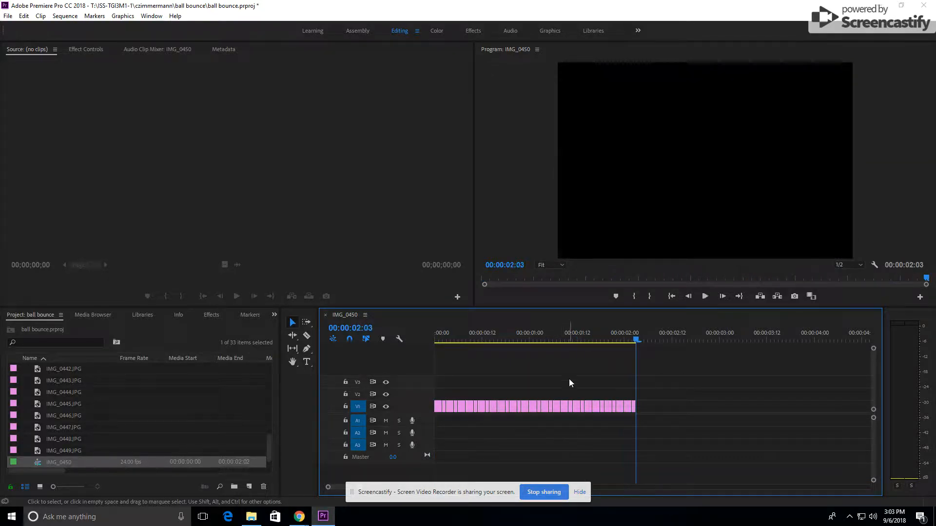
# - Return the playhead to the start and create a new sequence from the IMG_0450 sequence
pyautogui.moveTo(636, 338); pyautogui.dragTo(435, 342)
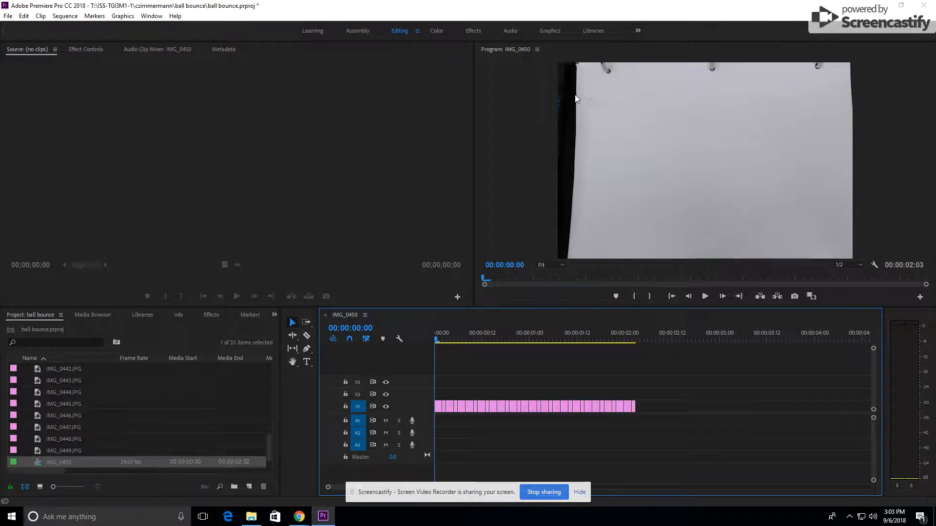
pyautogui.moveTo(437, 343)
pyautogui.mouseDown()
pyautogui.moveTo(634, 336)
pyautogui.moveTo(436, 340)
pyautogui.mouseUp()
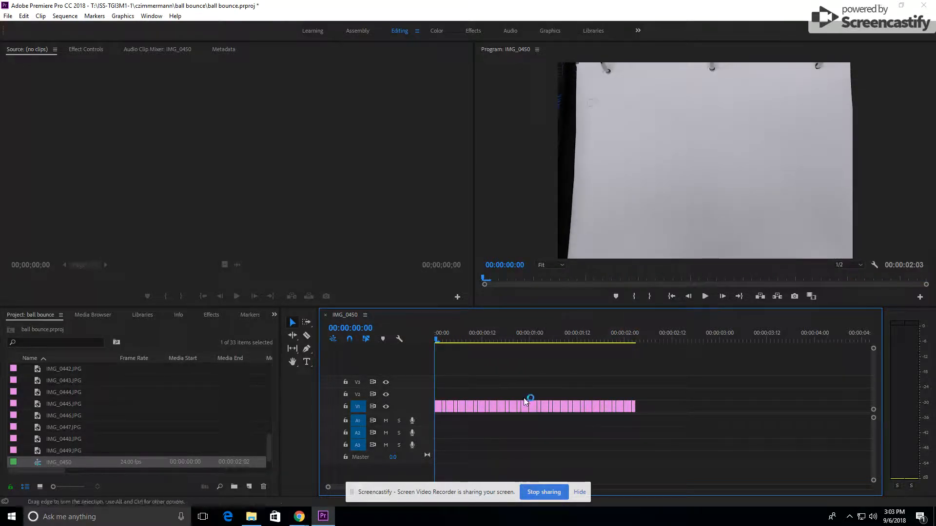
pyautogui.click(449, 410)
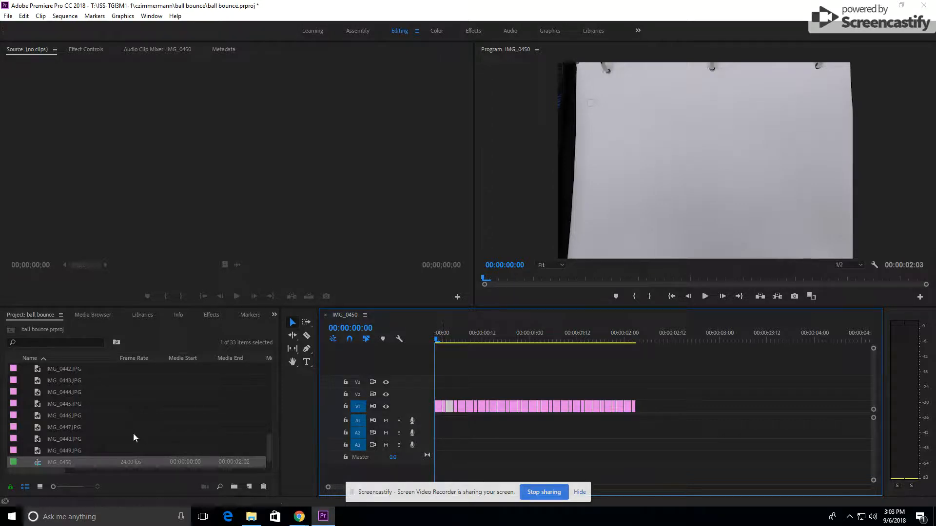
pyautogui.rightClick(38, 467)
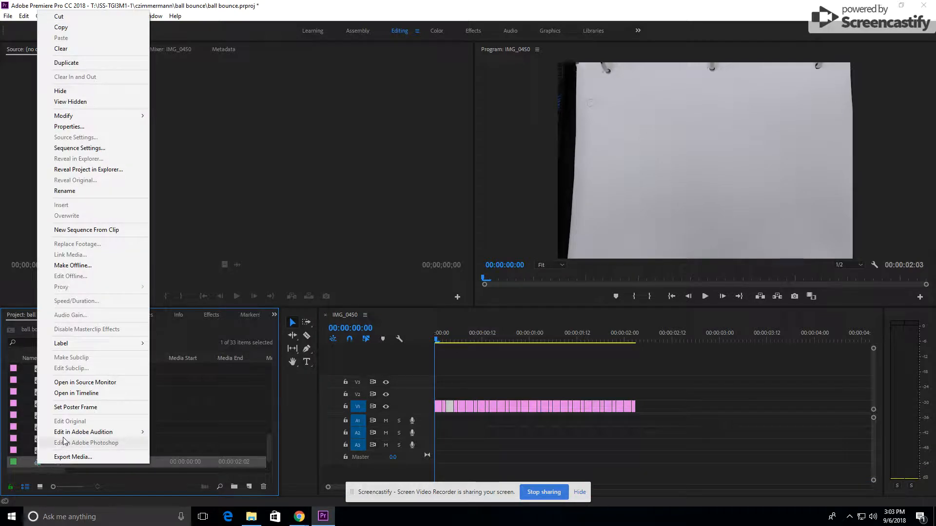
pyautogui.click(104, 230)
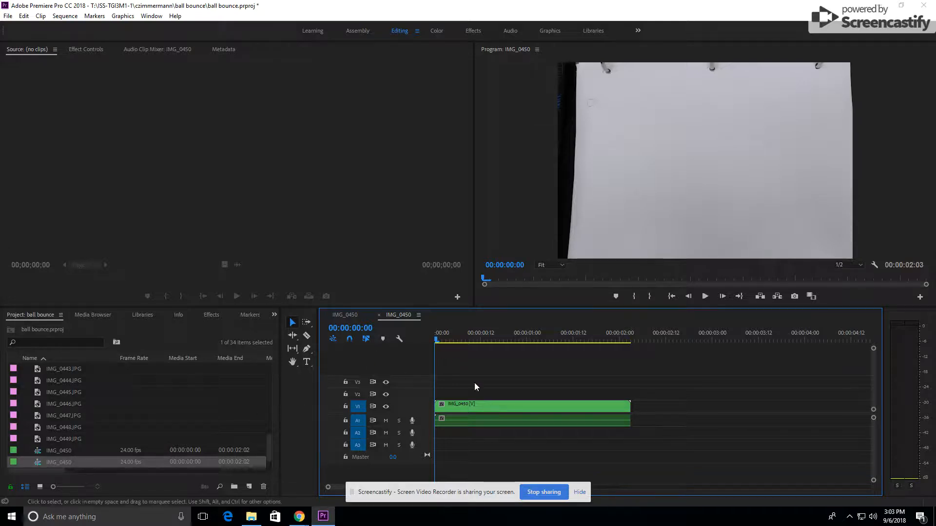
# - Scale the nested IMG_0450 clip to 122.0 in its Motion effect so the paper edges fall outside the frame
pyautogui.click(521, 407)
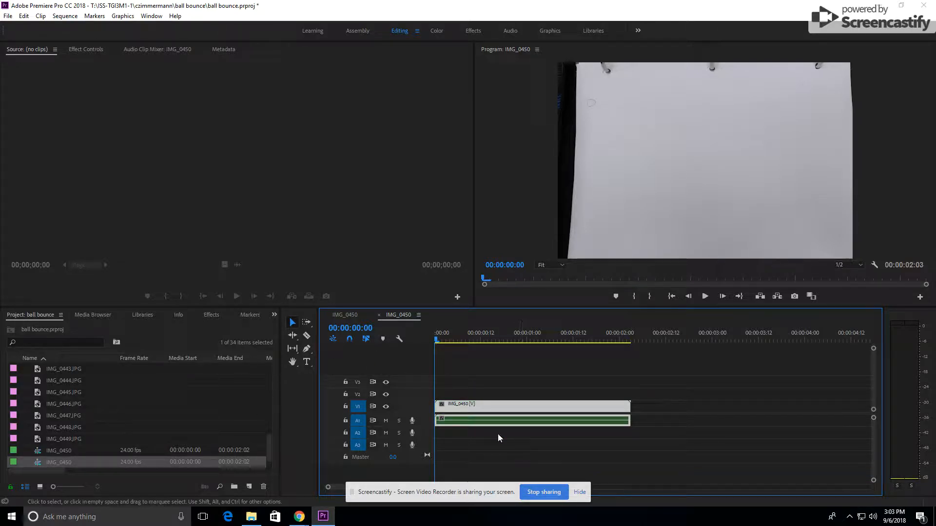
pyautogui.click(87, 49)
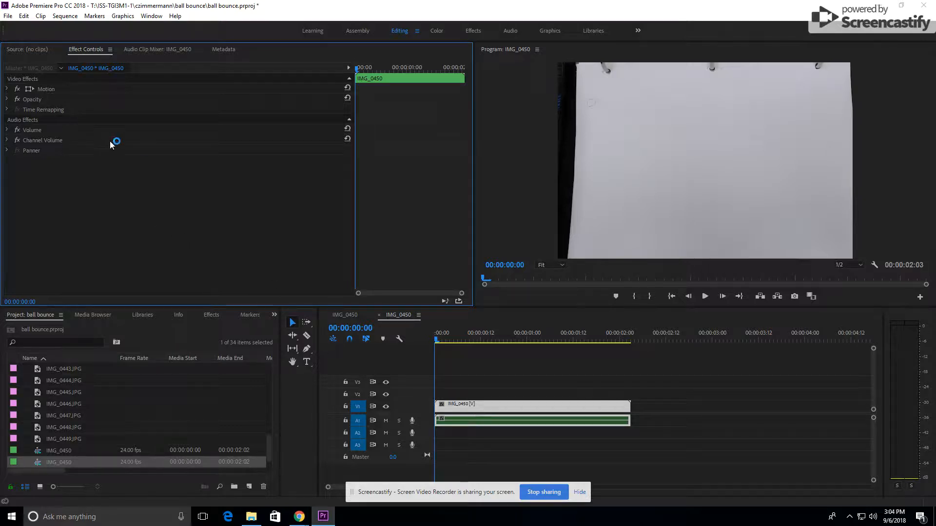
pyautogui.click(7, 89)
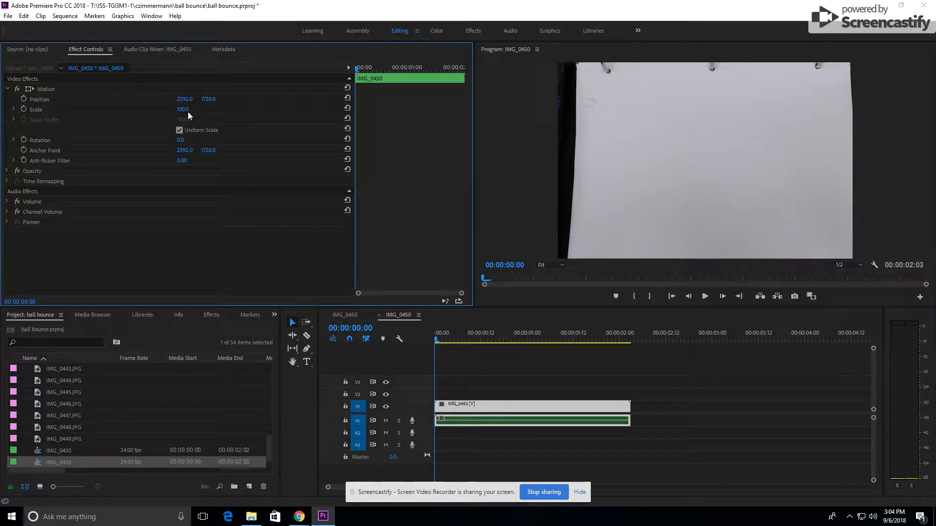
pyautogui.moveTo(188, 112); pyautogui.dragTo(191, 112)
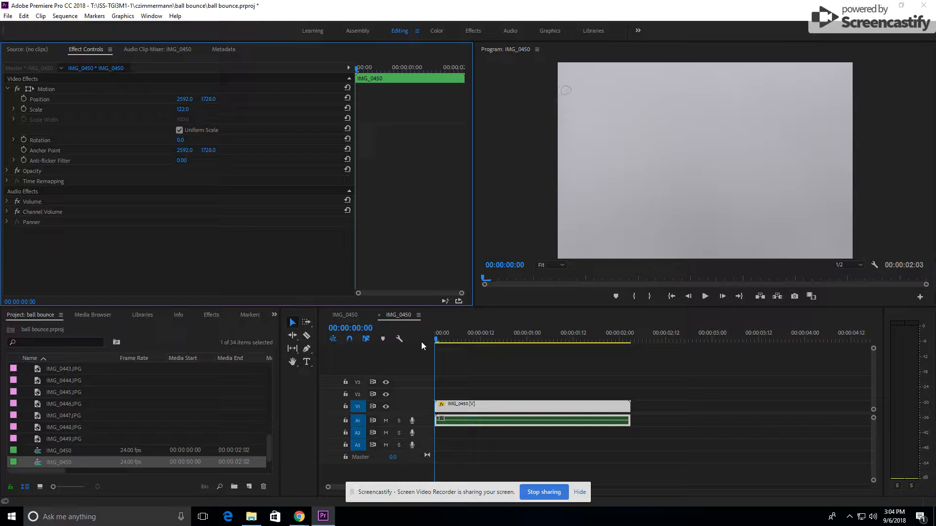
# - Scrub to 00:00:02:02 and reposition the nested clip to about 2686.3, 1779.5 using its Motion handles in the preview
pyautogui.click(440, 340)
pyautogui.moveTo(441, 339); pyautogui.dragTo(627, 349)
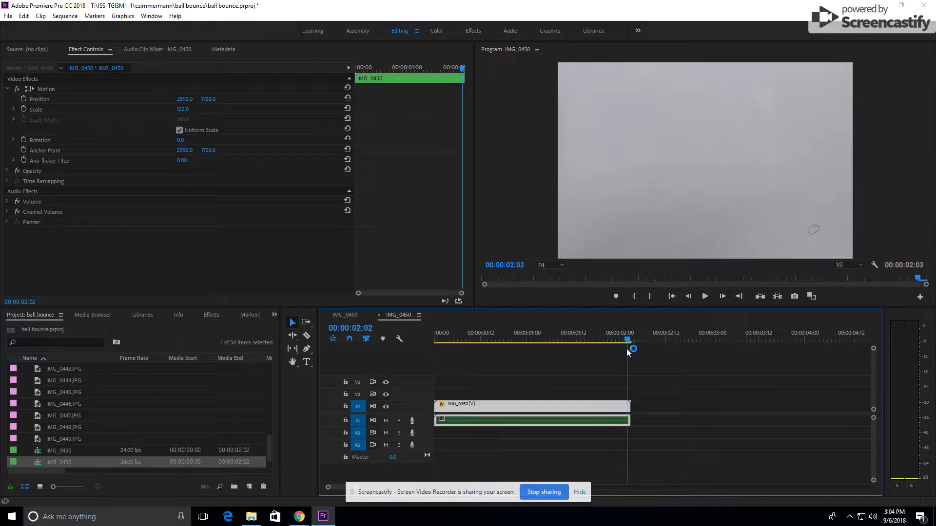
pyautogui.click(46, 89)
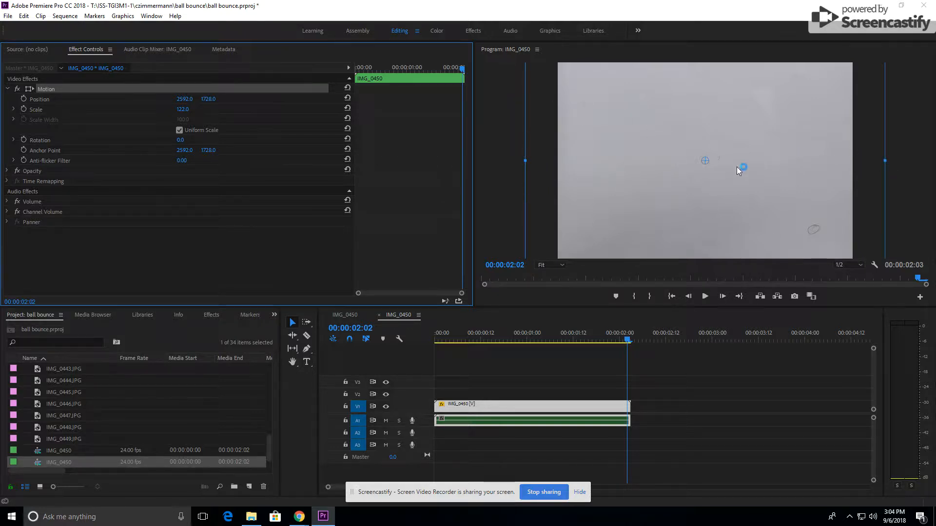
pyautogui.moveTo(771, 157)
pyautogui.mouseDown()
pyautogui.moveTo(750, 164)
pyautogui.moveTo(752, 153)
pyautogui.moveTo(779, 155)
pyautogui.mouseUp()
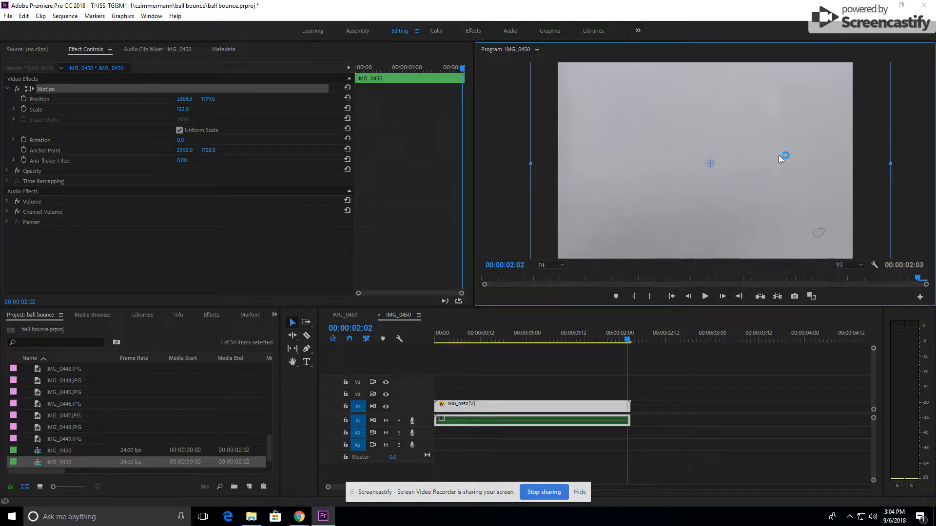
# - Scrub to 00:00:01:04 and set the program preview zoom to 10% after trying 100%, 50% and 200%
pyautogui.moveTo(628, 339); pyautogui.dragTo(542, 341)
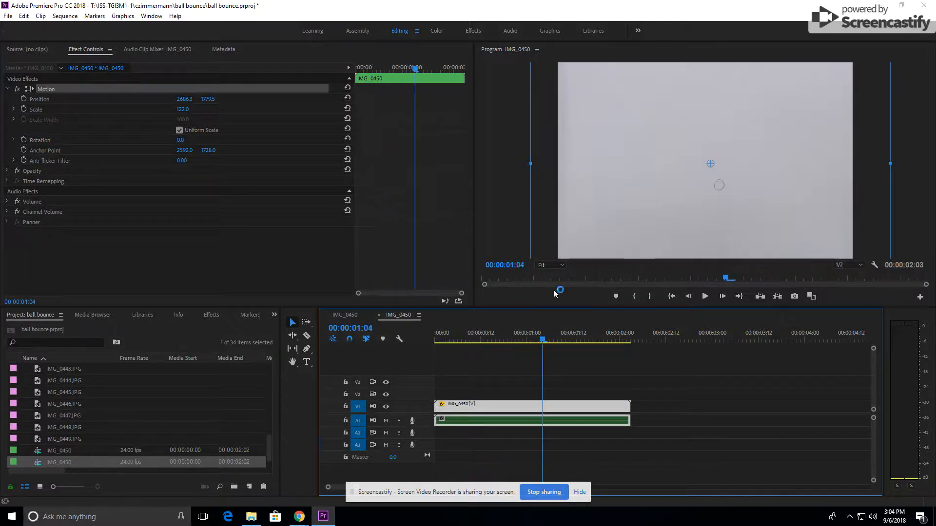
pyautogui.click(561, 265)
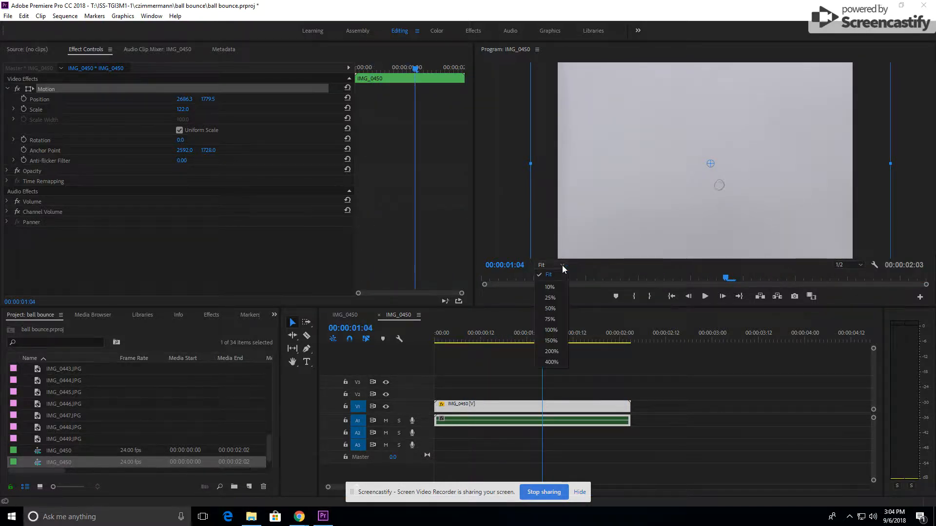
pyautogui.click(551, 330)
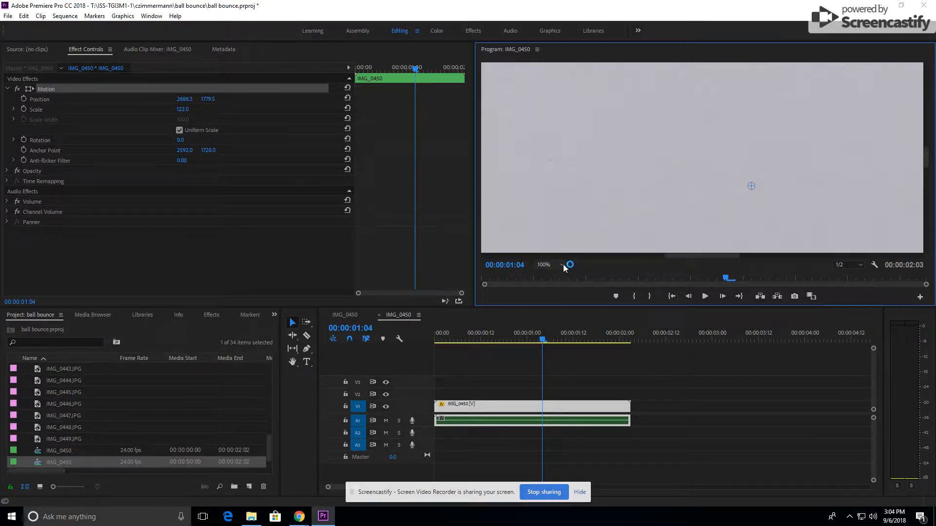
pyautogui.click(563, 265)
pyautogui.click(551, 309)
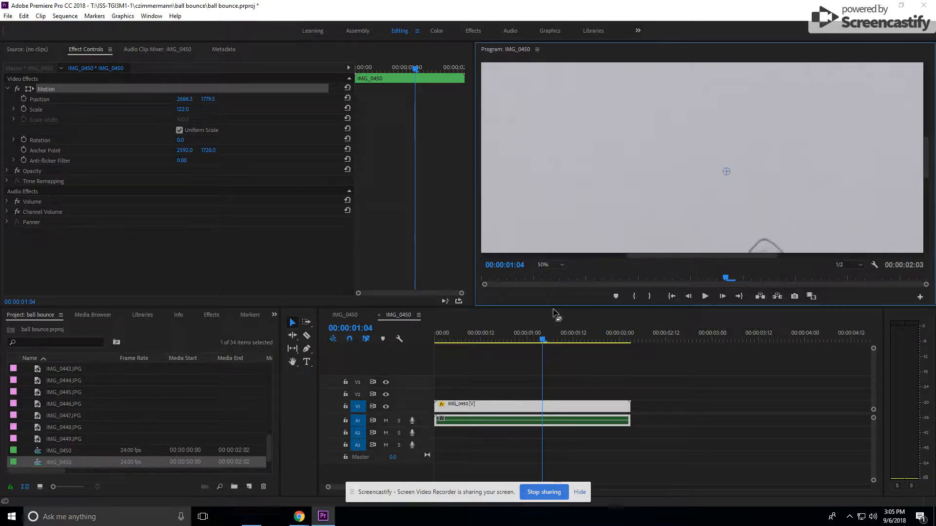
pyautogui.click(561, 266)
pyautogui.click(554, 350)
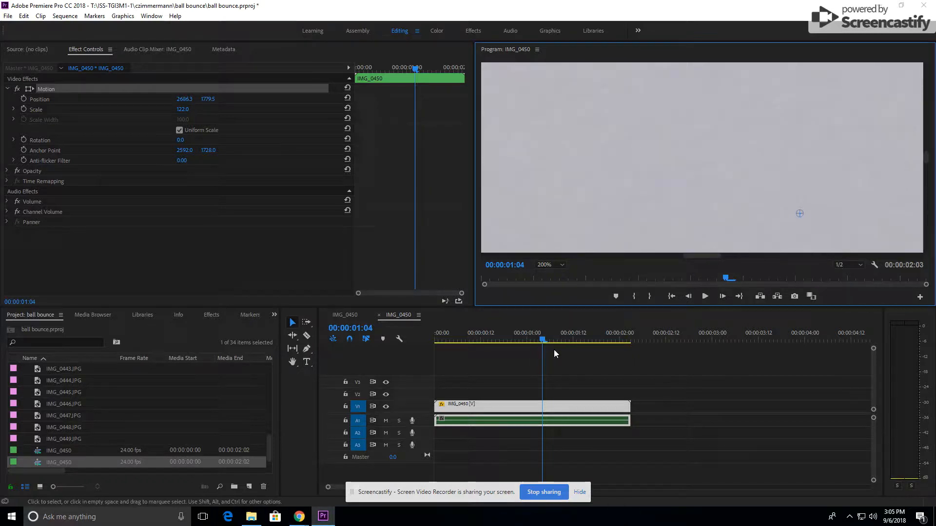
pyautogui.click(562, 266)
pyautogui.click(557, 288)
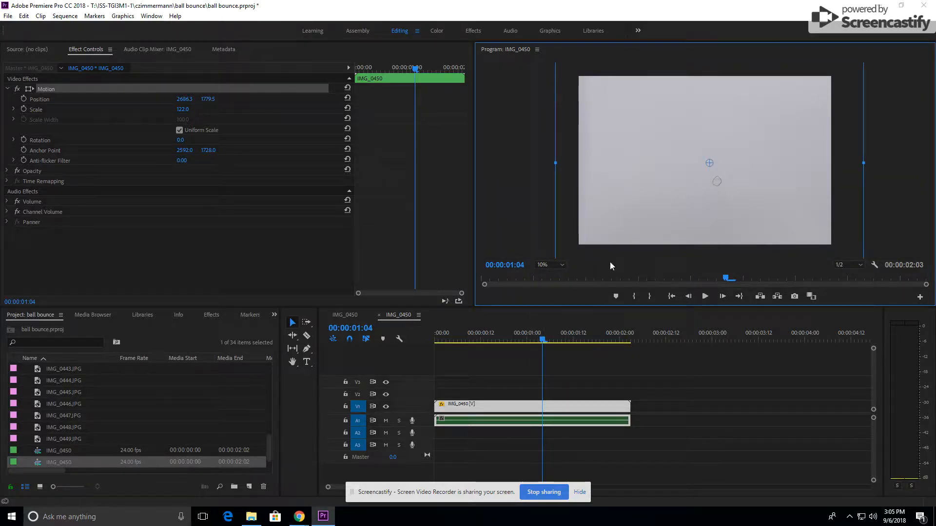
# - Reposition the nested clip to about 2356.0, 1659.6 in the preview and scrub to 00:00:01:23 to check the framing
pyautogui.click(563, 264)
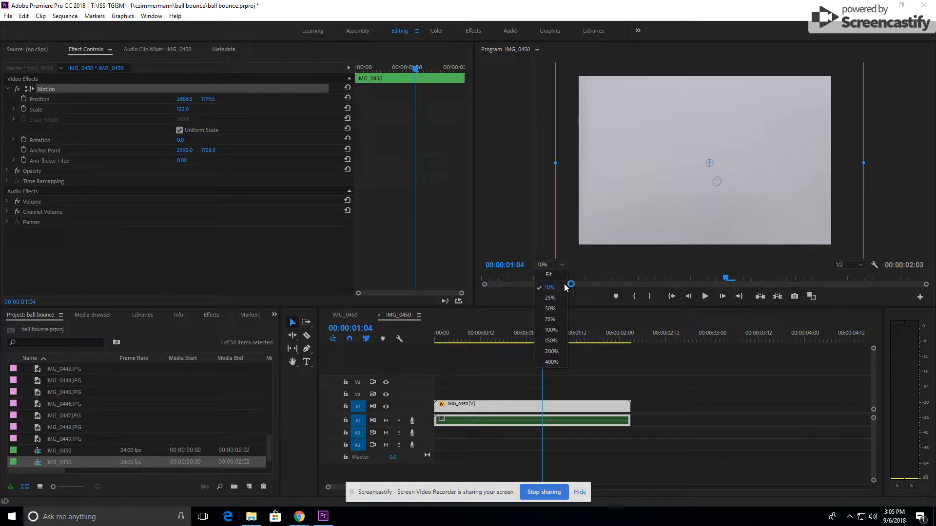
pyautogui.click(563, 285)
pyautogui.moveTo(635, 174)
pyautogui.mouseDown()
pyautogui.moveTo(652, 153)
pyautogui.moveTo(675, 160)
pyautogui.moveTo(622, 197)
pyautogui.moveTo(619, 165)
pyautogui.mouseUp()
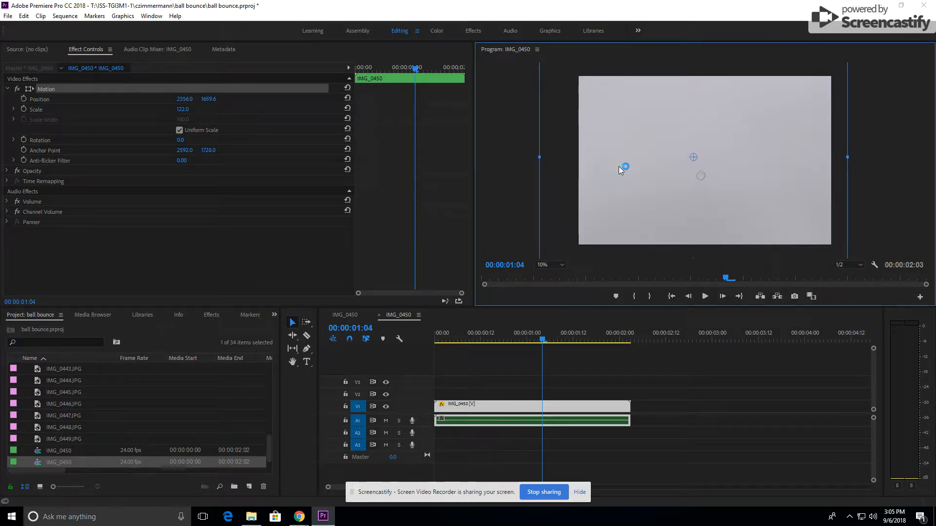
pyautogui.moveTo(545, 341); pyautogui.dragTo(616, 341)
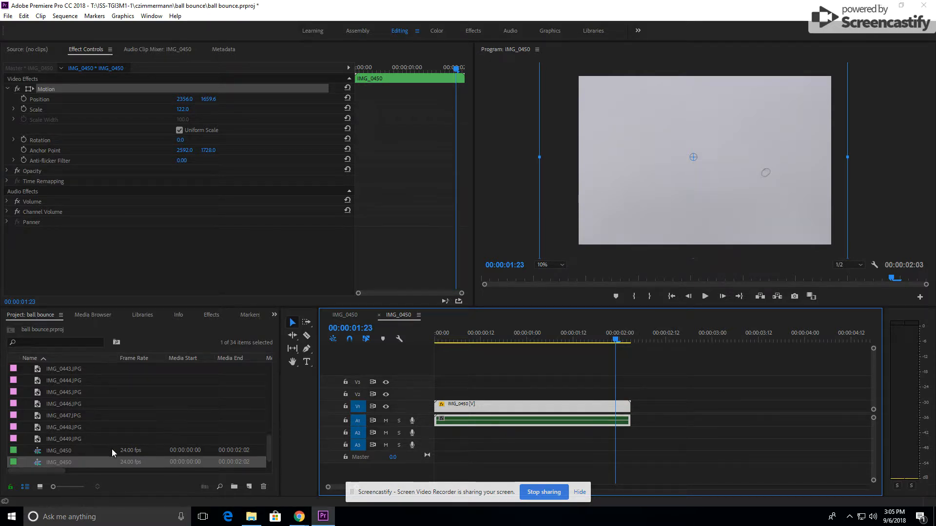
# - In the original image sequence, extend the last clip IMG_0450.JPG to end at 00:00:02:13 and play the ending from 00:00:01:18
pyautogui.click(349, 316)
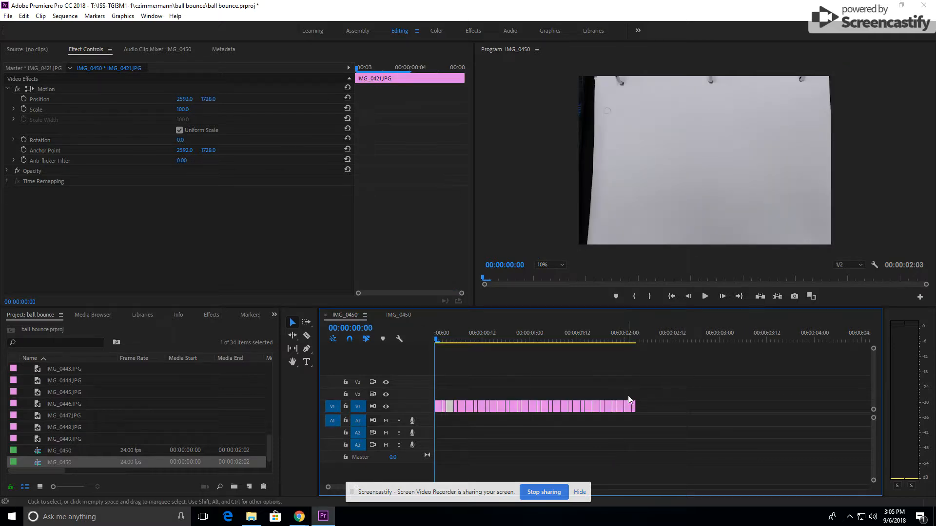
pyautogui.click(634, 406)
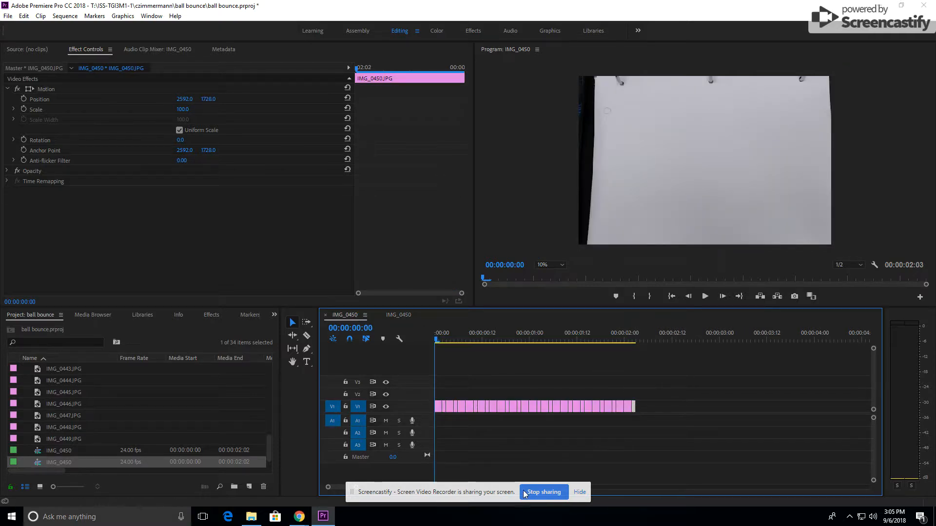
pyautogui.moveTo(358, 491); pyautogui.dragTo(339, 490)
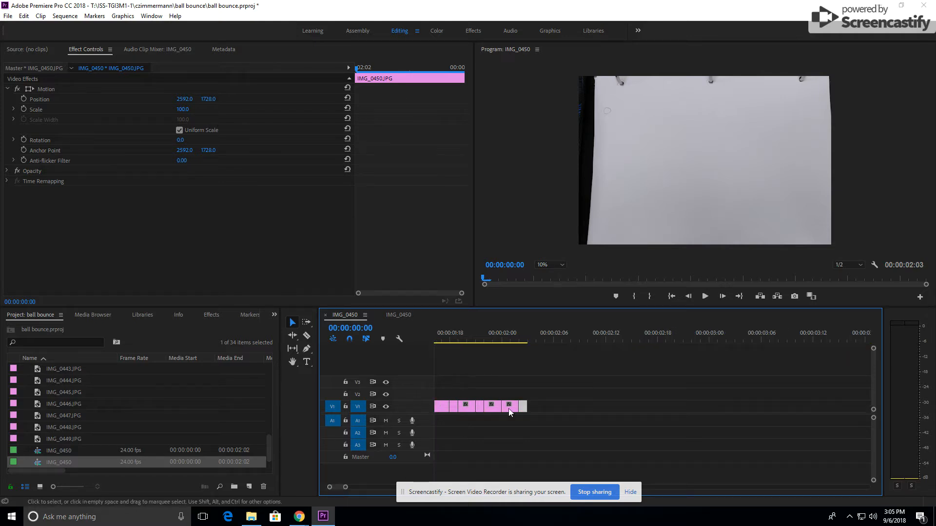
pyautogui.moveTo(524, 406); pyautogui.dragTo(614, 406)
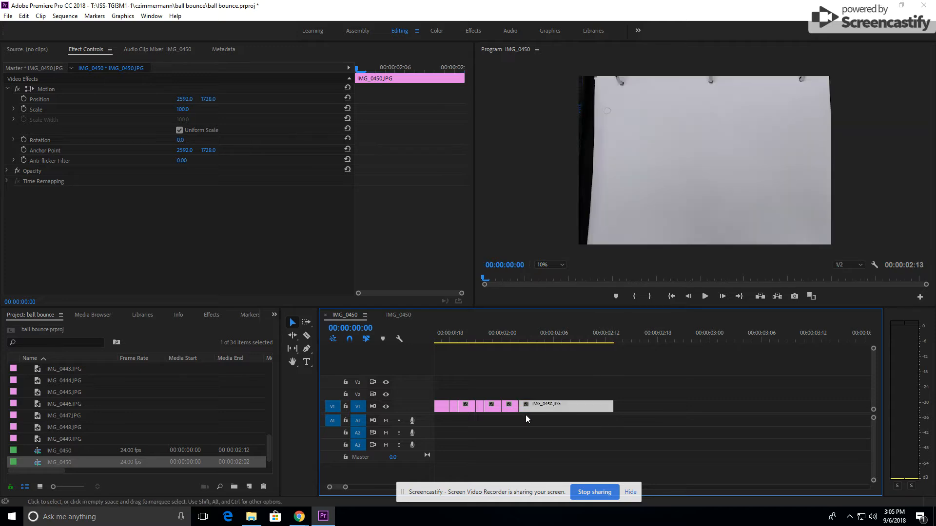
pyautogui.moveTo(491, 341); pyautogui.dragTo(454, 341)
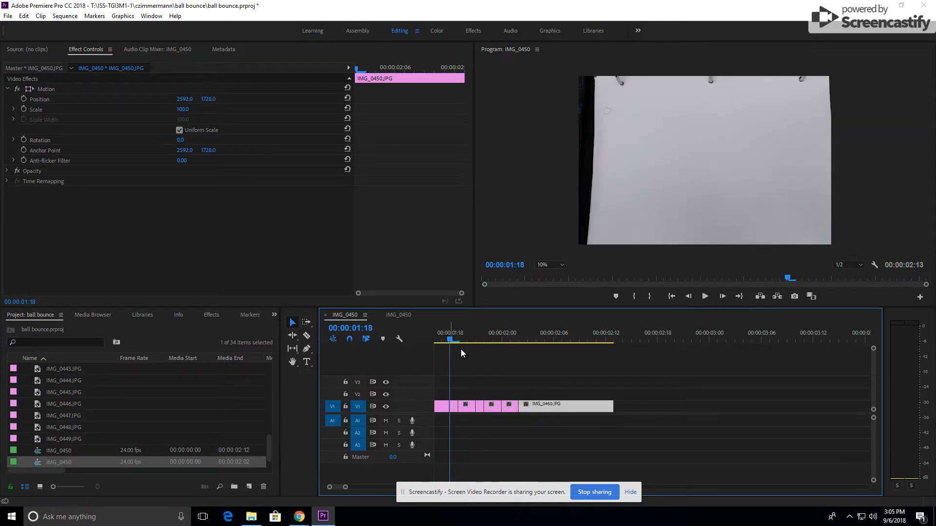
pyautogui.press('space')
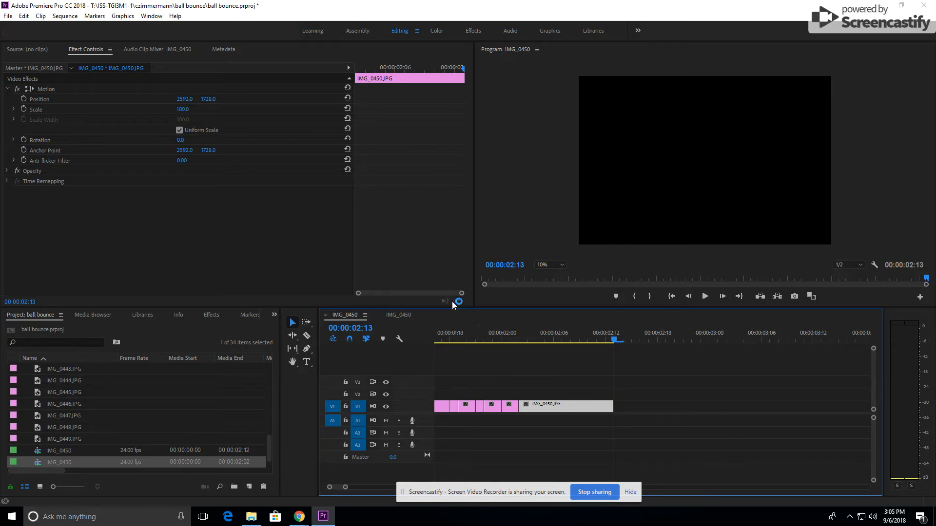
# - Save the project and return the playhead to the start of the image sequence
pyautogui.click(8, 16)
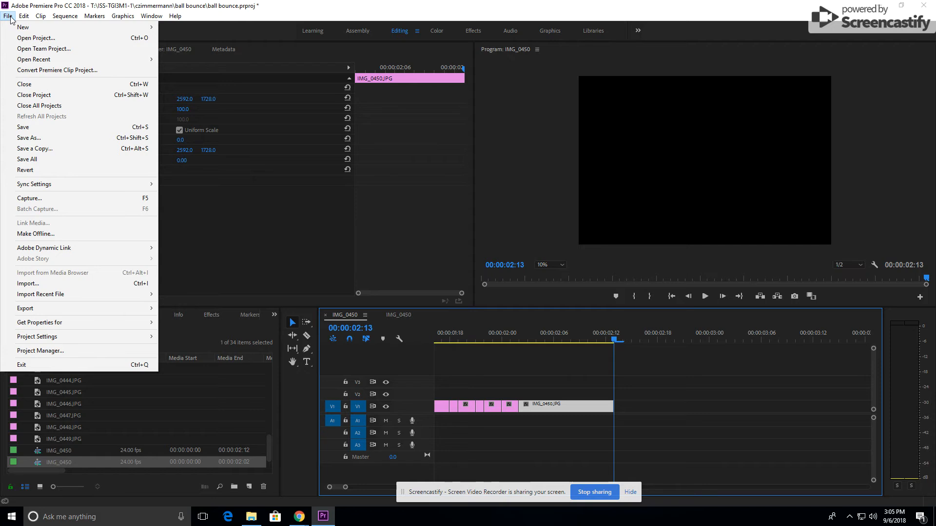
pyautogui.click(66, 130)
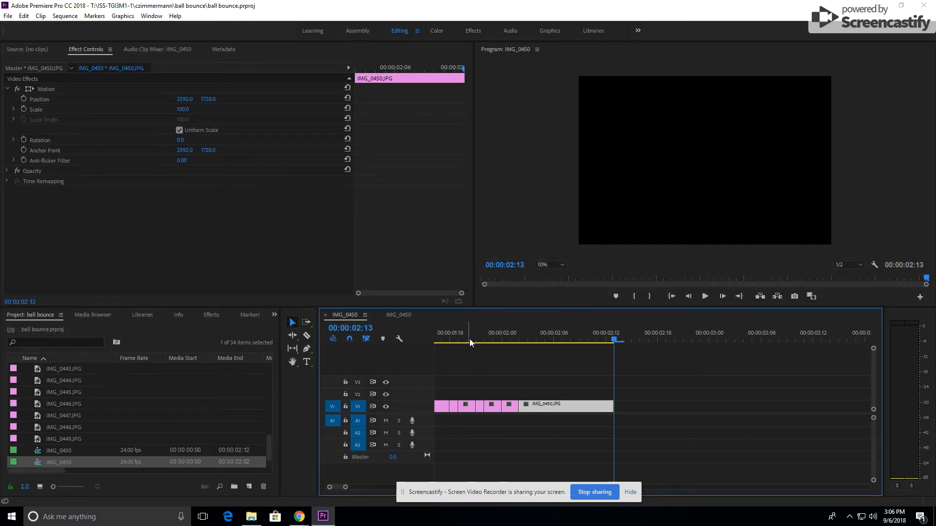
pyautogui.moveTo(613, 342); pyautogui.dragTo(104, 354)
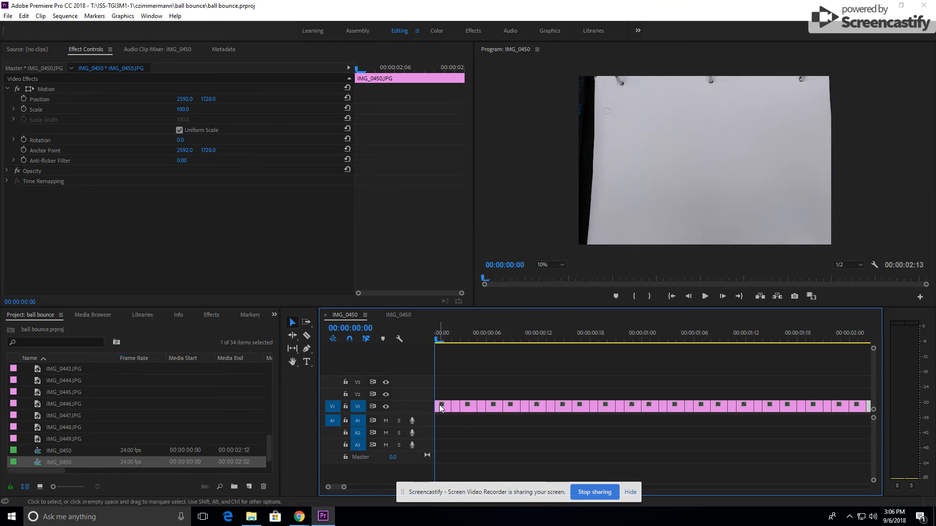